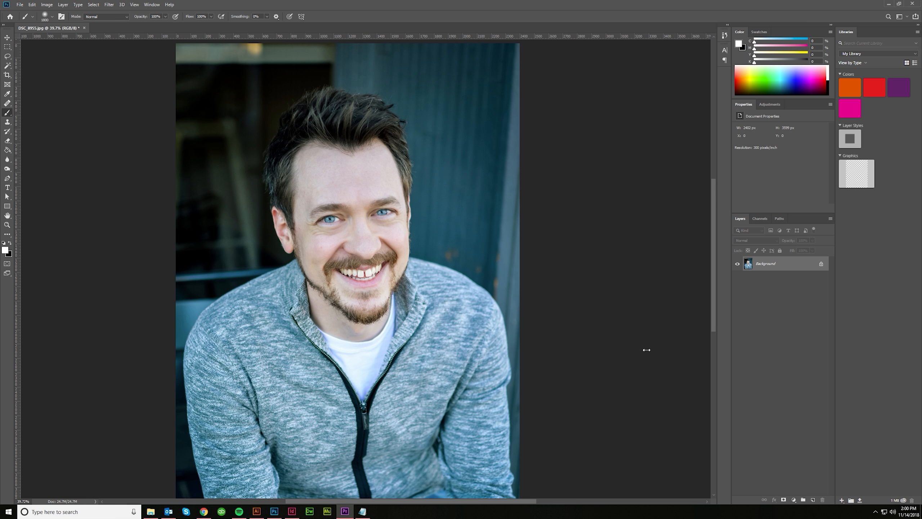
alt+scroll(351, 237, up, 4)
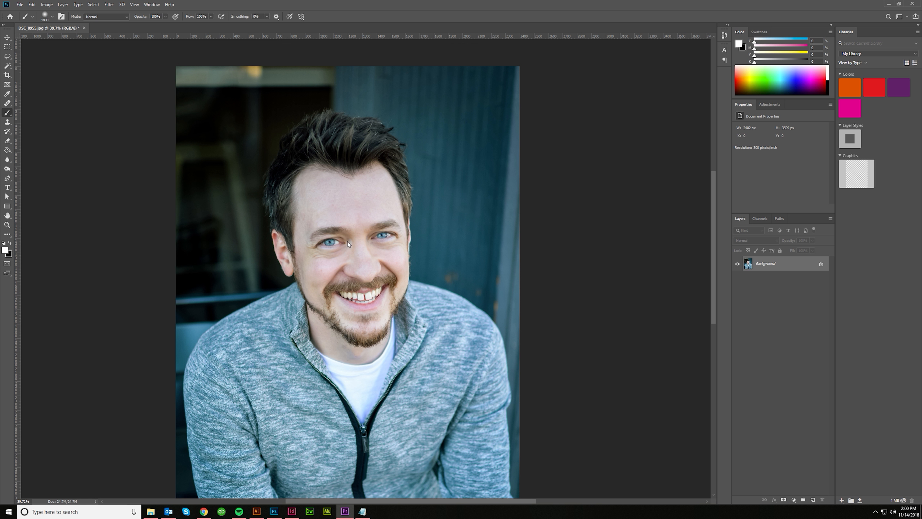
scroll(381, 300, down, 2)
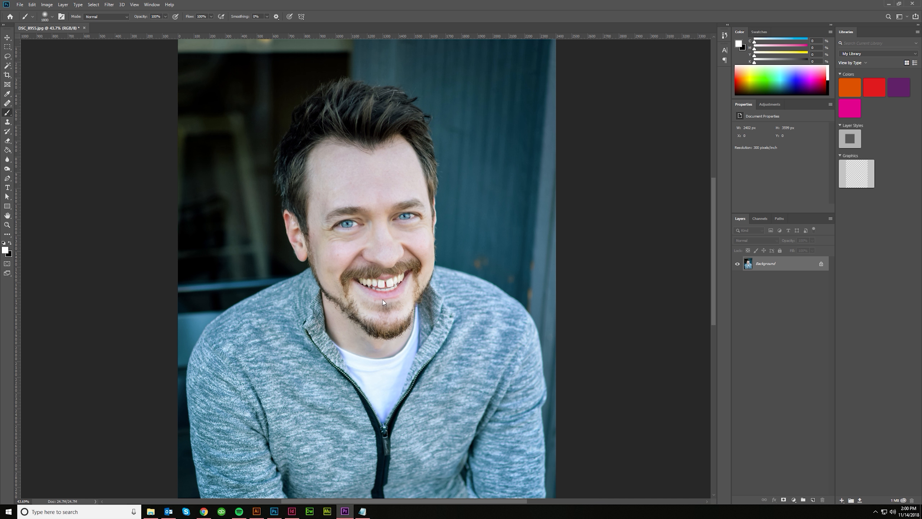
scroll(580, 295, up, 2)
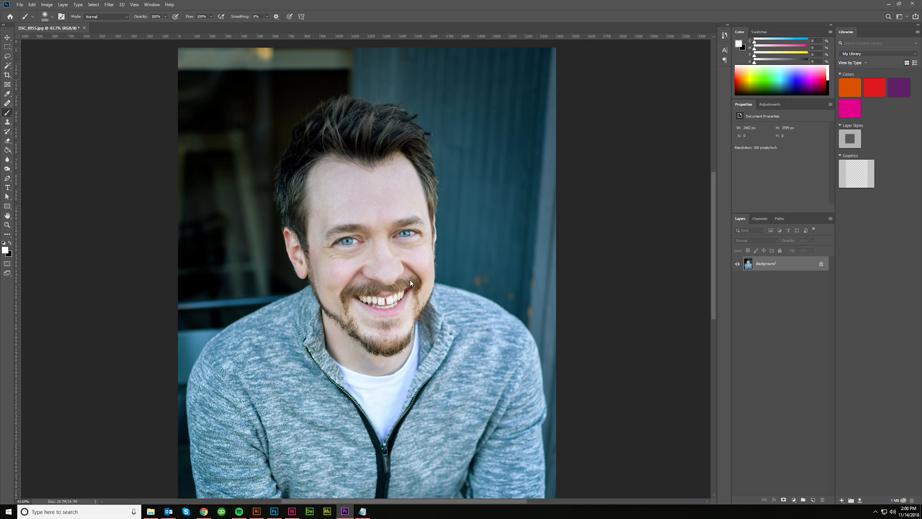
scroll(399, 269, down, 3)
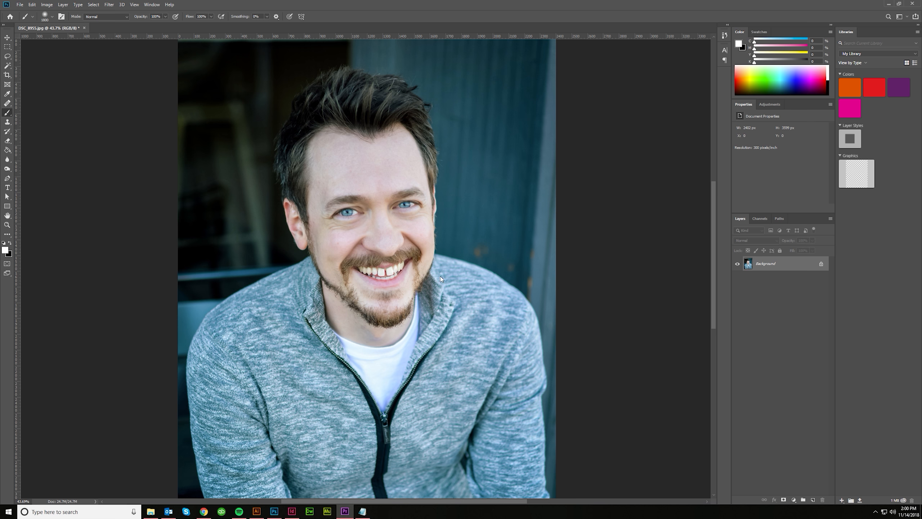
scroll(439, 278, up, 1)
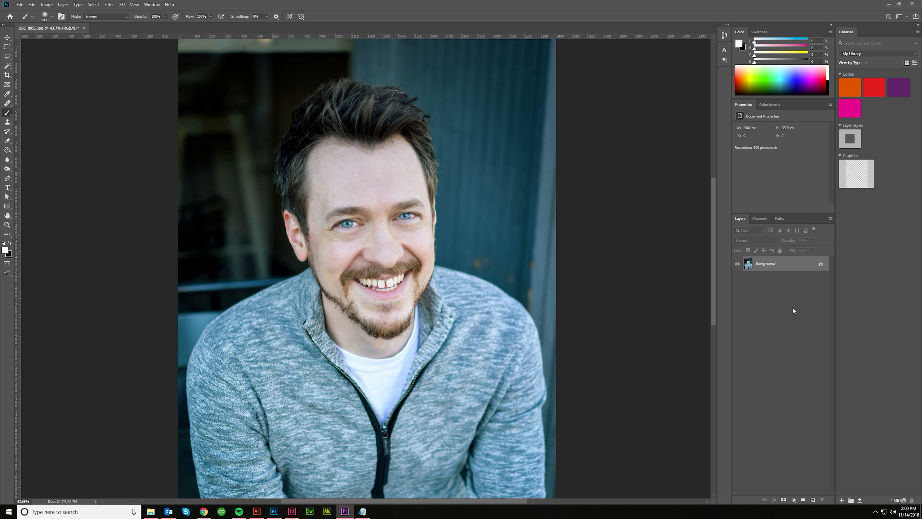
- Duplicate the Background layer and convert the copy to a smart object
click(786, 270)
key(ctrl+j)
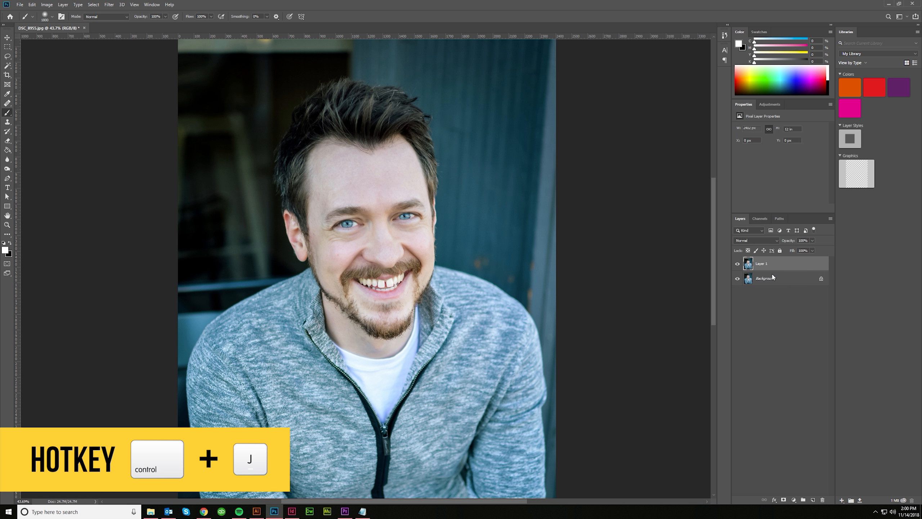
right_click(772, 262)
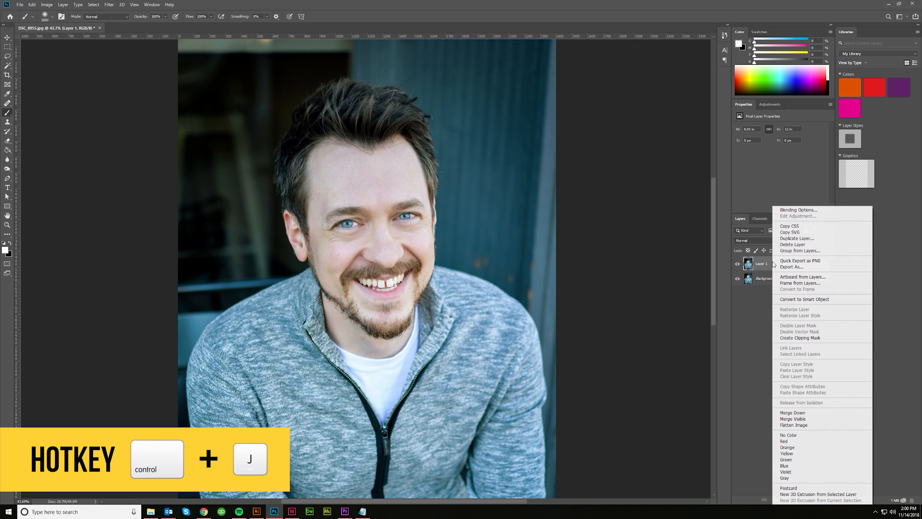
click(785, 300)
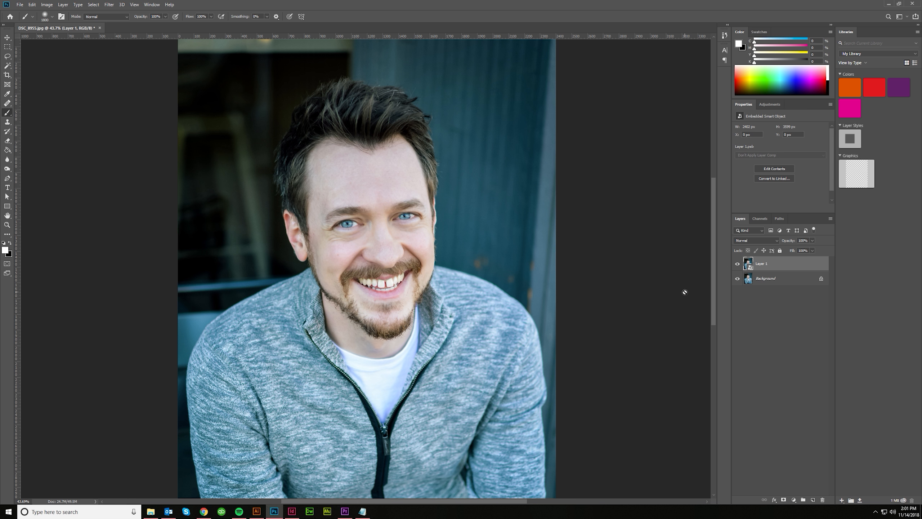
- Apply a High Pass smart filter with a radius of 24.0 pixels to the duplicated layer
click(109, 4)
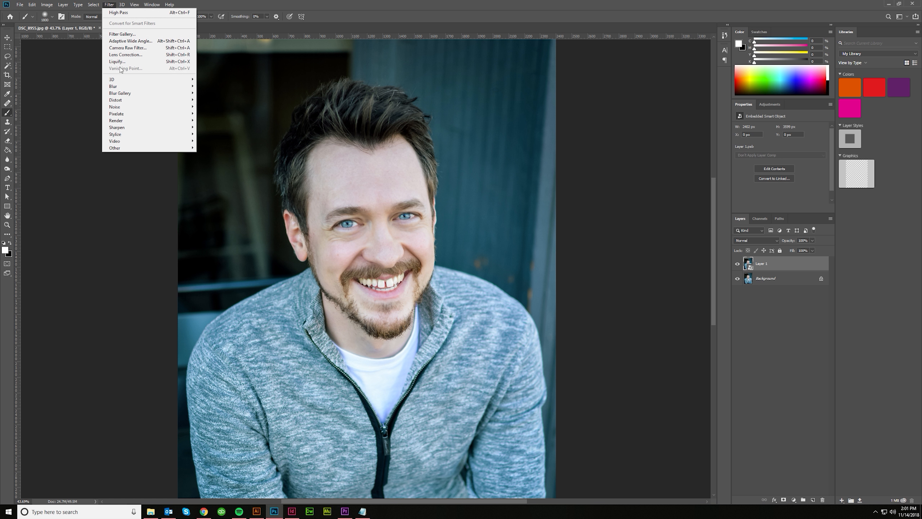
mouse_move(132, 148)
click(212, 155)
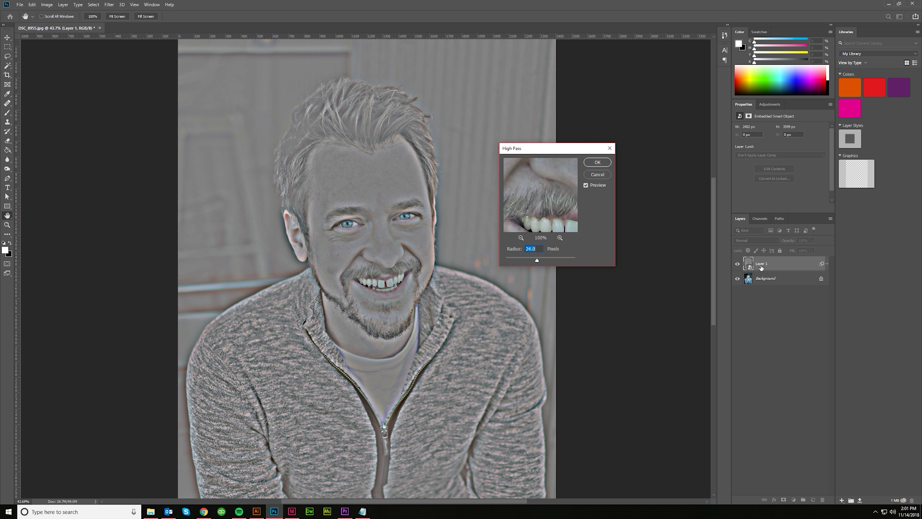
click(598, 162)
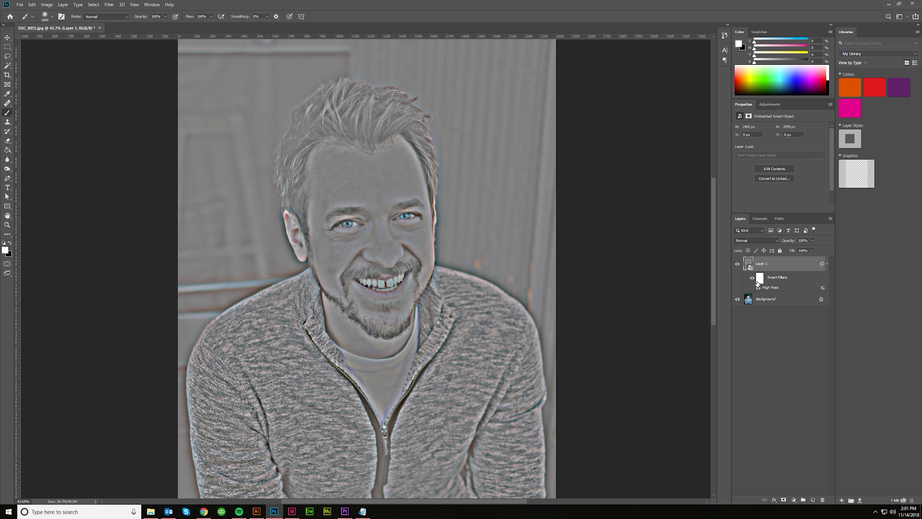
- Invert the High Pass layer and toggle the Invert smart filter off and on to compare its effect
key(ctrl+i)
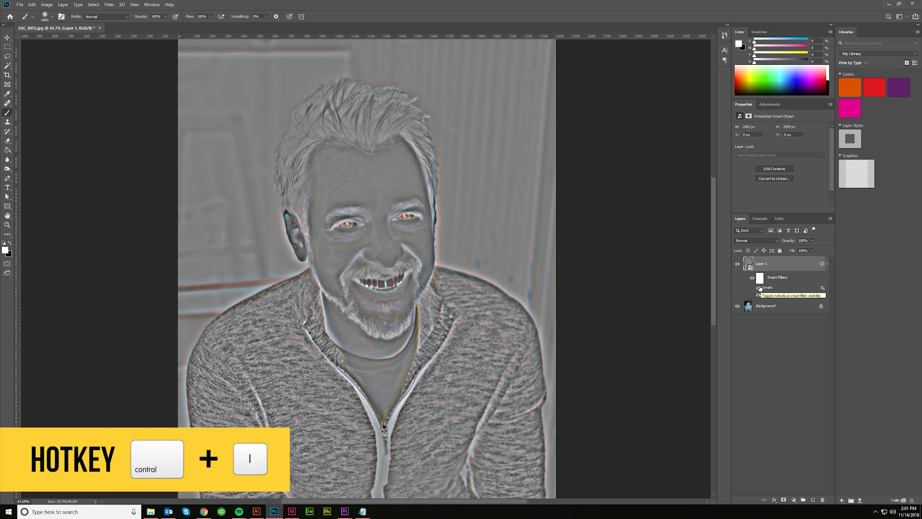
click(758, 288)
click(759, 288)
- Add a Gaussian Blur smart filter with a 4.0 pixel radius to the inverted layer
click(107, 5)
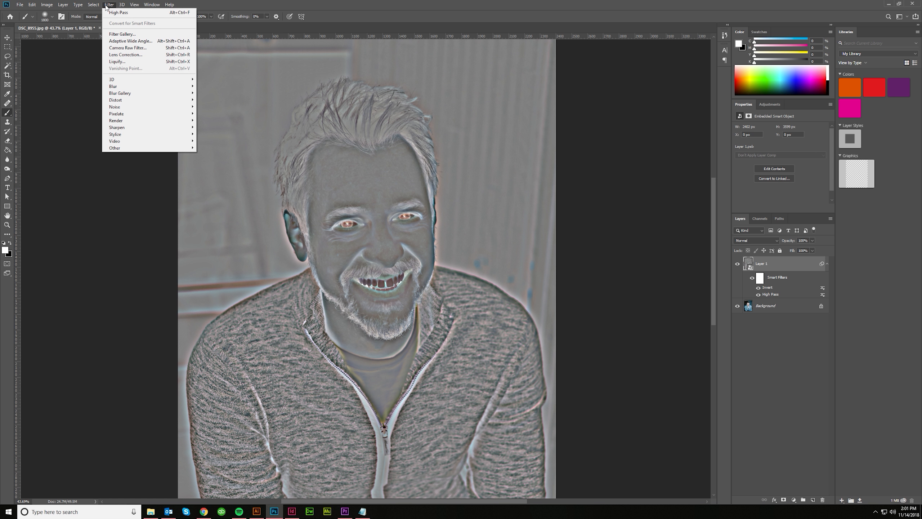
mouse_move(135, 88)
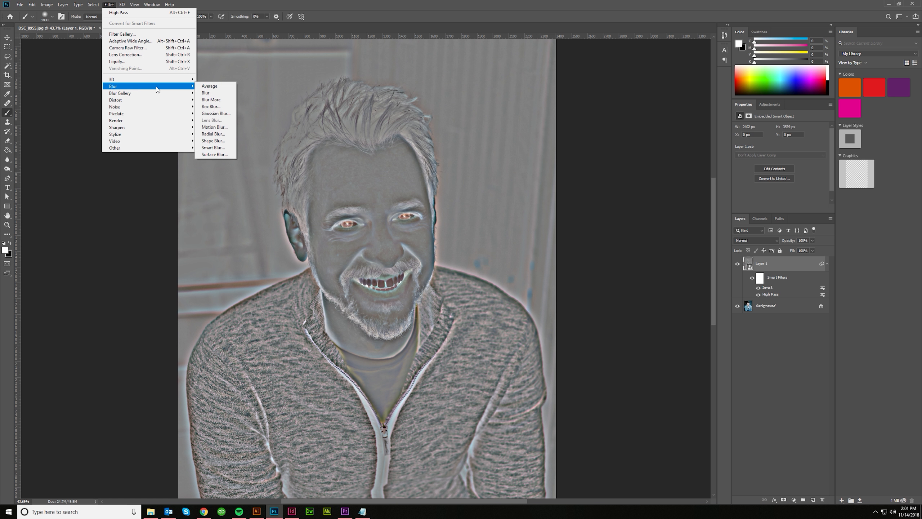
click(216, 113)
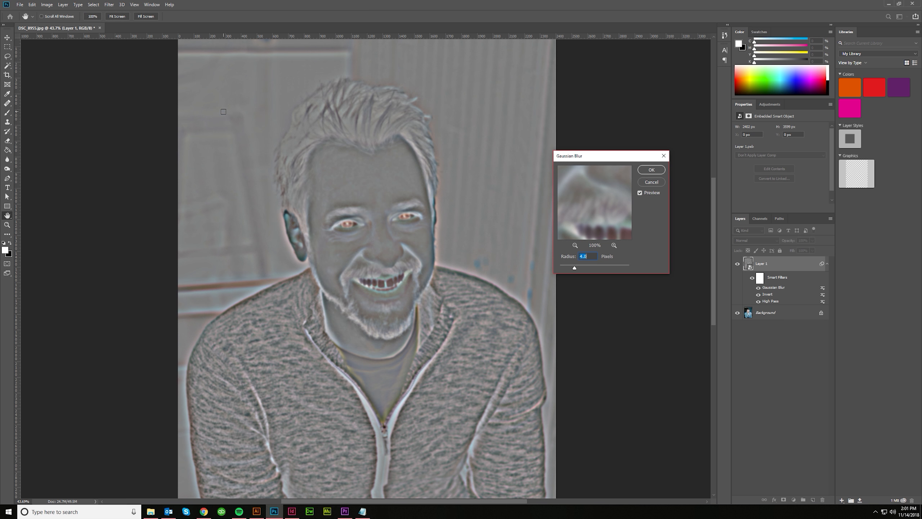
click(646, 170)
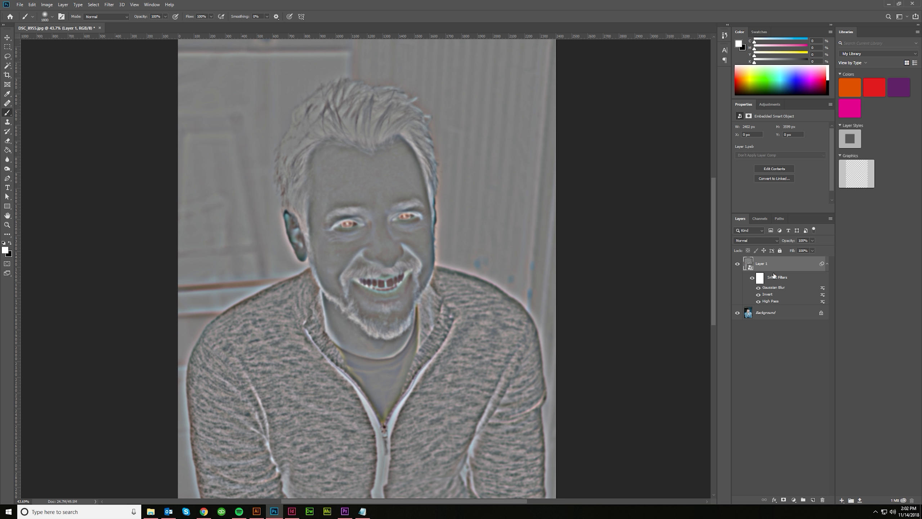
- Set the filtered layer's blend mode to Vivid Light and hide its effect with a black layer mask
click(766, 241)
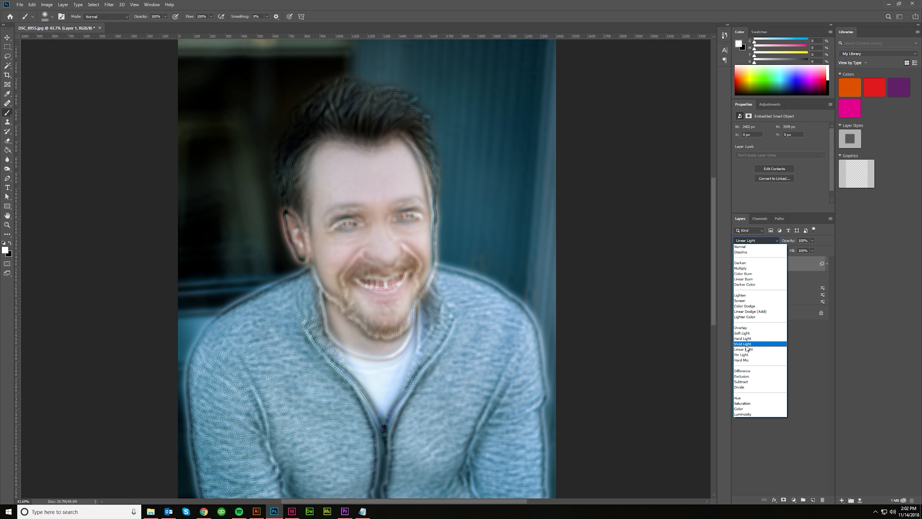
click(747, 345)
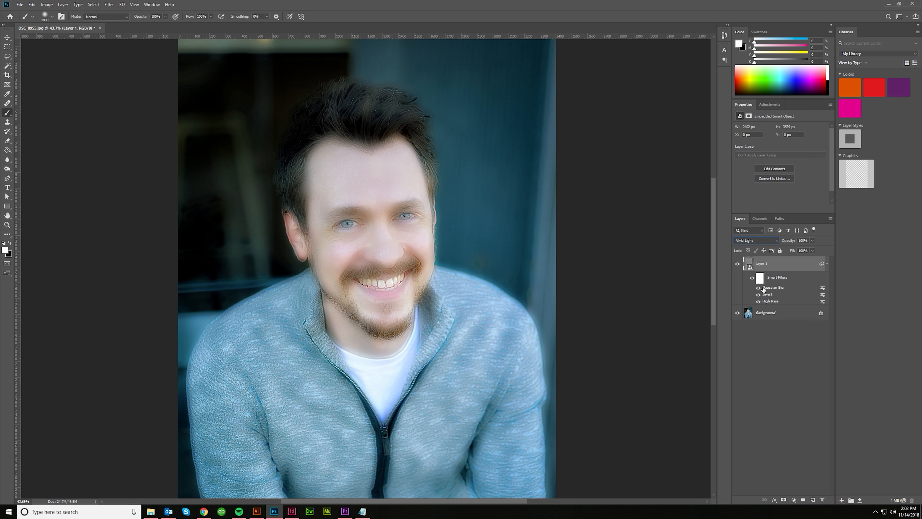
alt+click(783, 501)
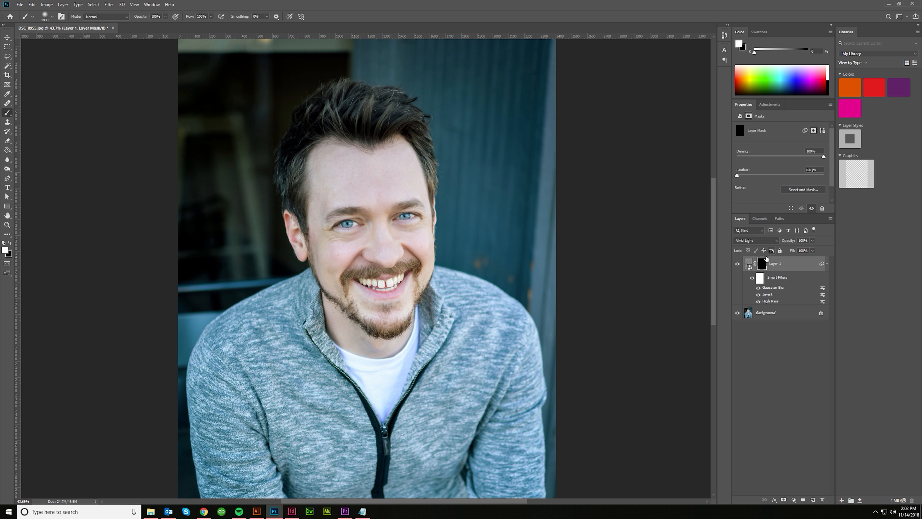
click(738, 264)
click(738, 264)
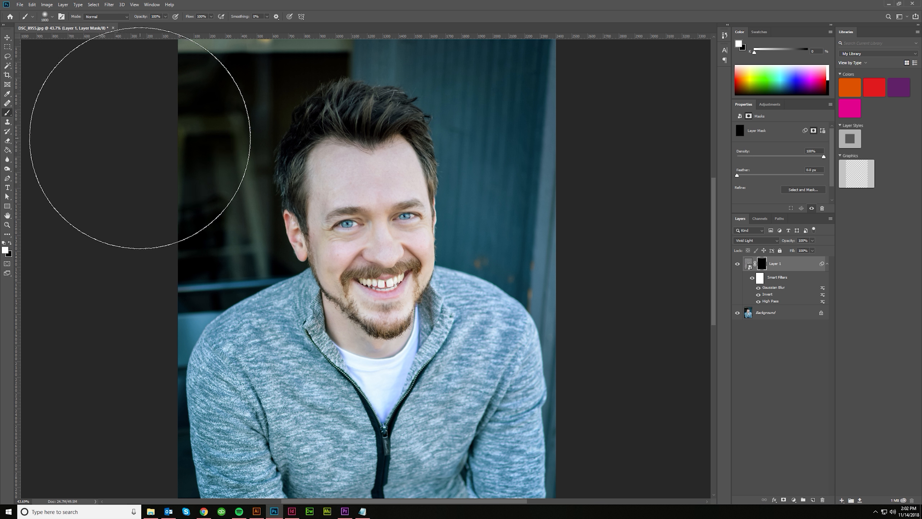
- Set the brush size to 125 px for painting on the layer mask
click(51, 17)
click(53, 38)
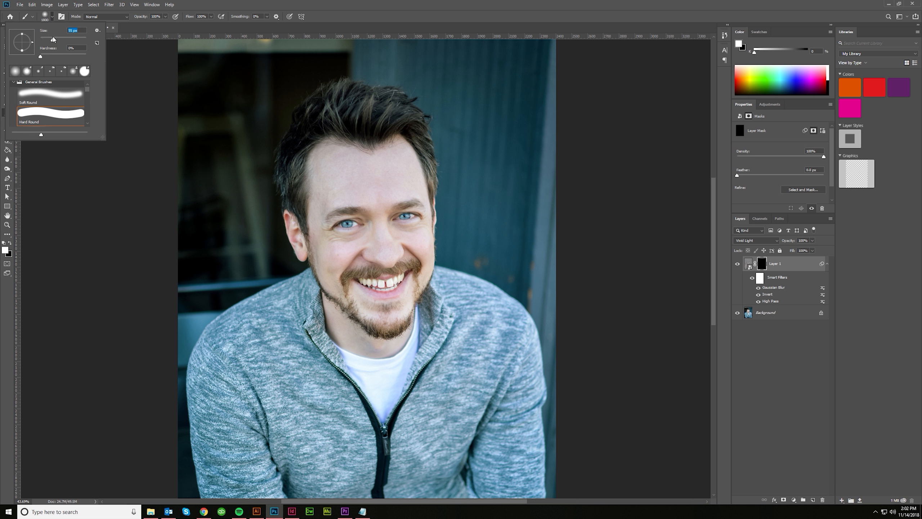
click(327, 3)
key(bracketright)
key(bracketright)
key(bracketright)
key(bracketright)
key(bracketright)
key(bracketright)
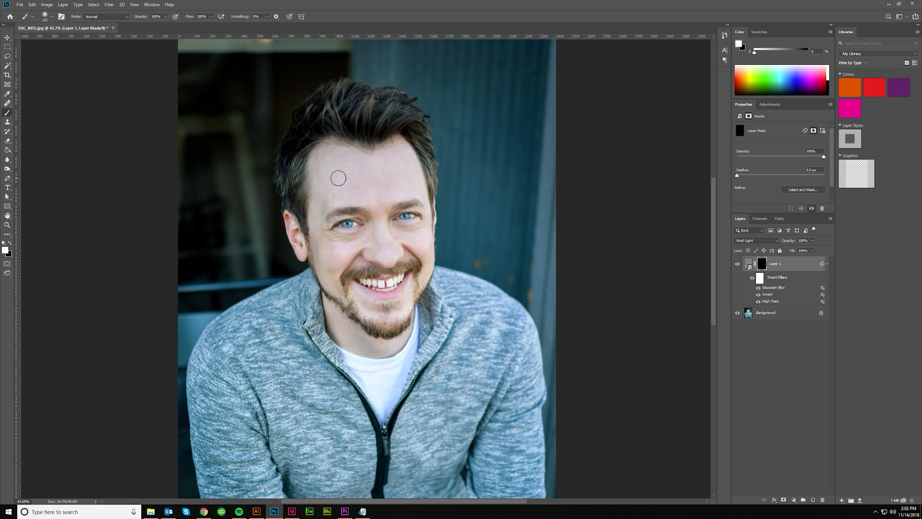
click(53, 17)
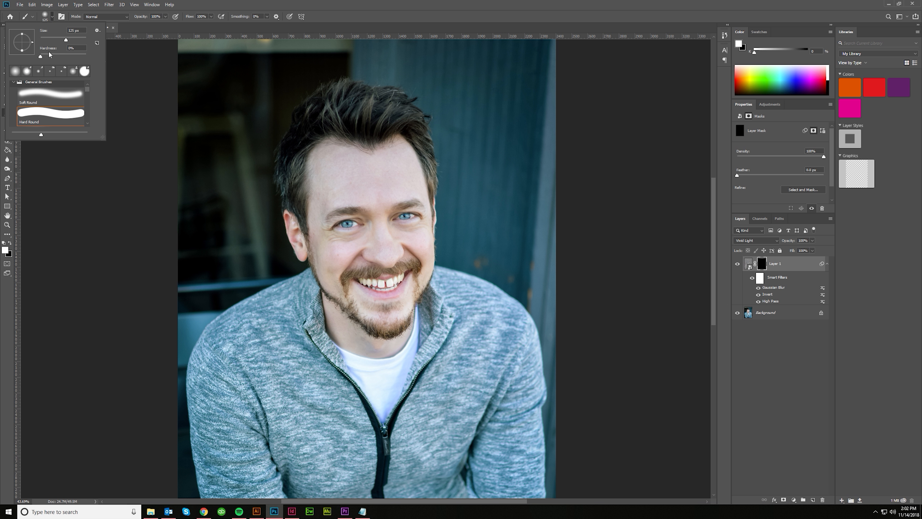
click(239, 5)
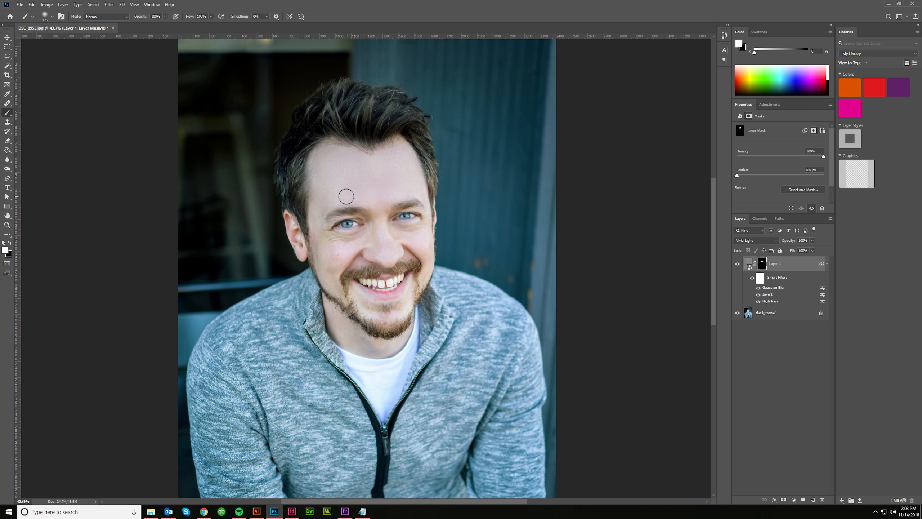
- Paint white on the layer mask over the facial skin, reducing the brush for smaller areas, and compare the smoothing with the original
mouse_move(319, 206)
mouse_down()
mouse_move(313, 222)
mouse_move(323, 258)
mouse_move(317, 249)
mouse_move(331, 280)
mouse_move(330, 250)
mouse_move(377, 250)
mouse_move(379, 238)
mouse_move(381, 253)
mouse_up()
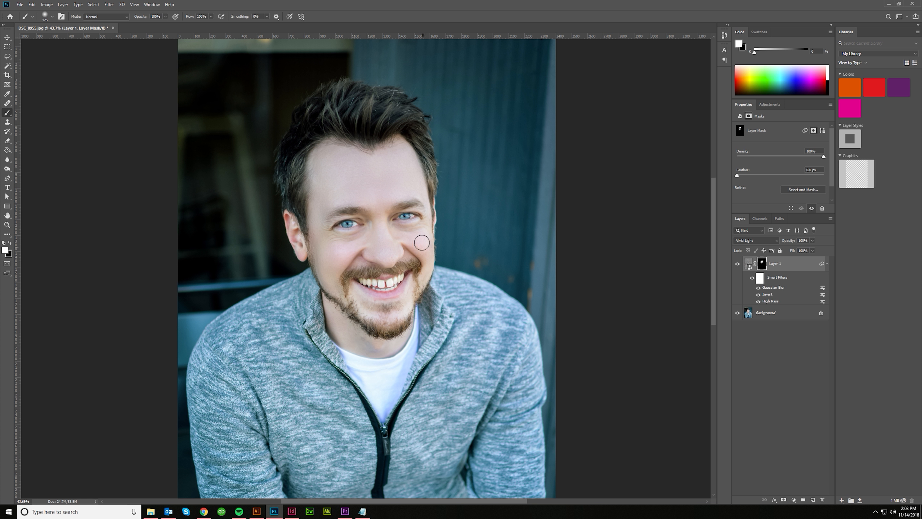
key(bracketleft)
key(bracketleft)
key(bracketleft)
key(bracketleft)
key(bracketleft)
key(bracketleft)
click(737, 265)
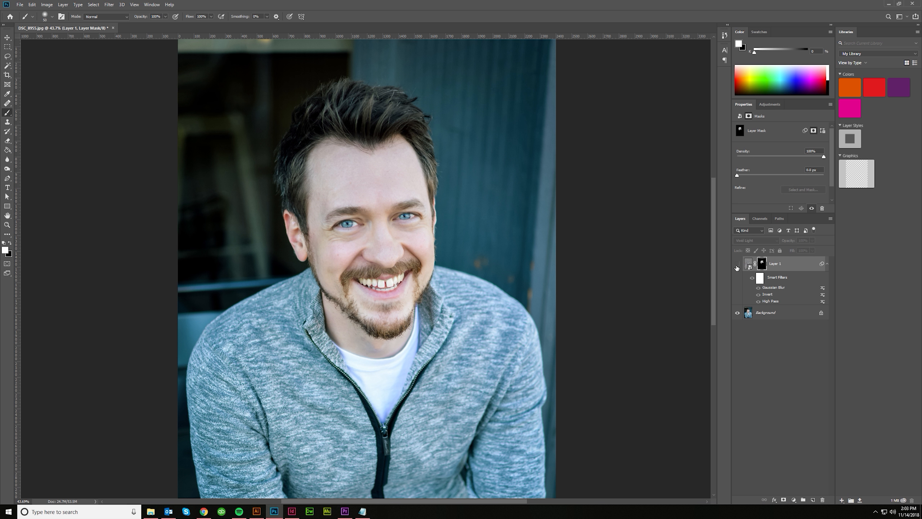
click(737, 265)
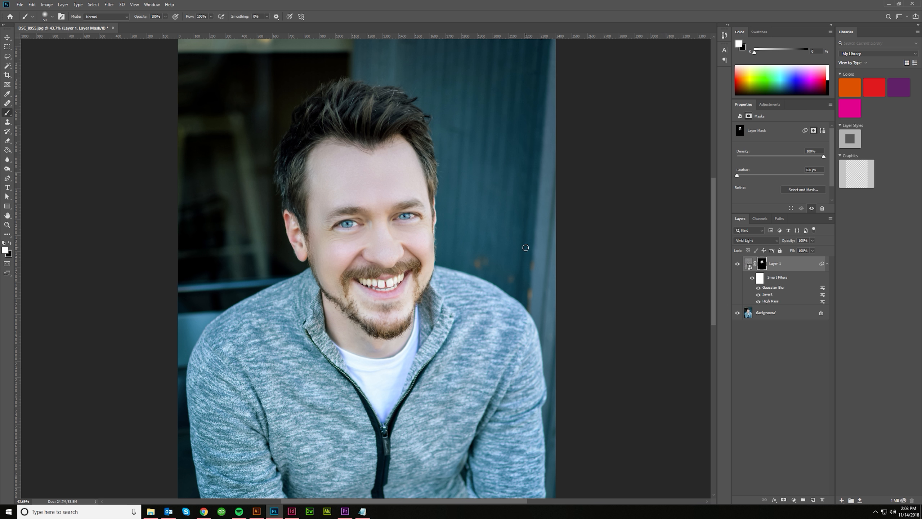
scroll(527, 248, down, 4)
scroll(425, 210, up, 4)
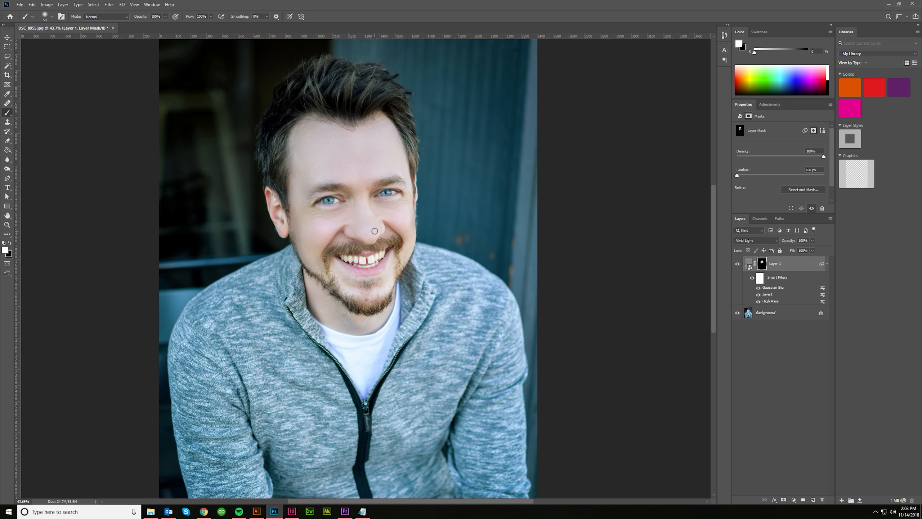
scroll(370, 232, up, 4)
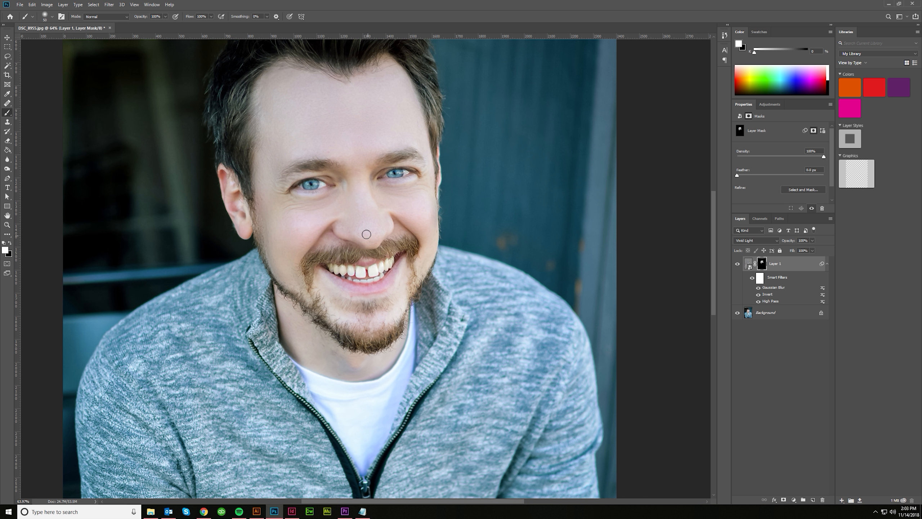
scroll(368, 228, down, 5)
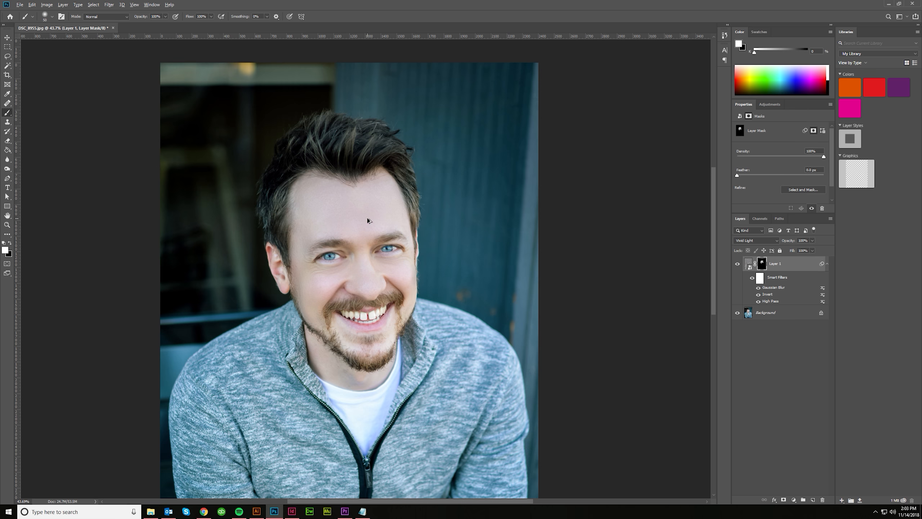
- Duplicate the Background layer and move the copy above Layer 1
click(778, 315)
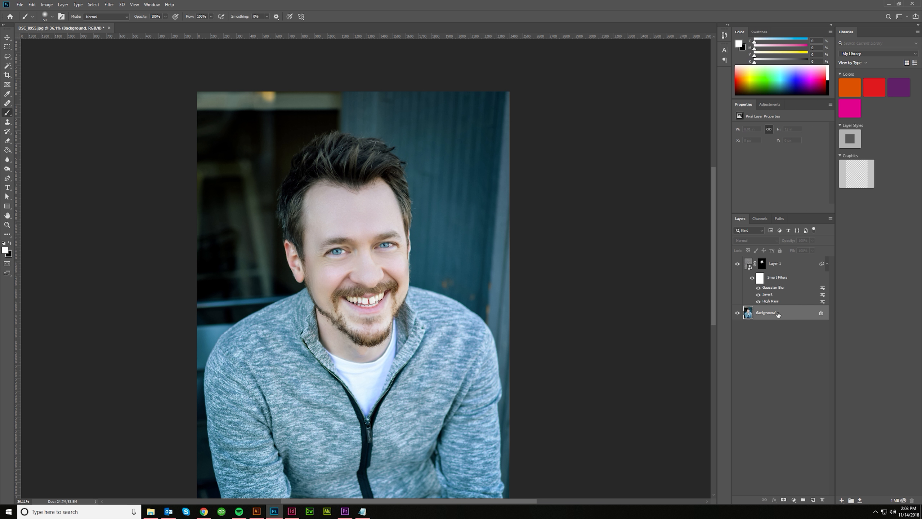
key(ctrl+j)
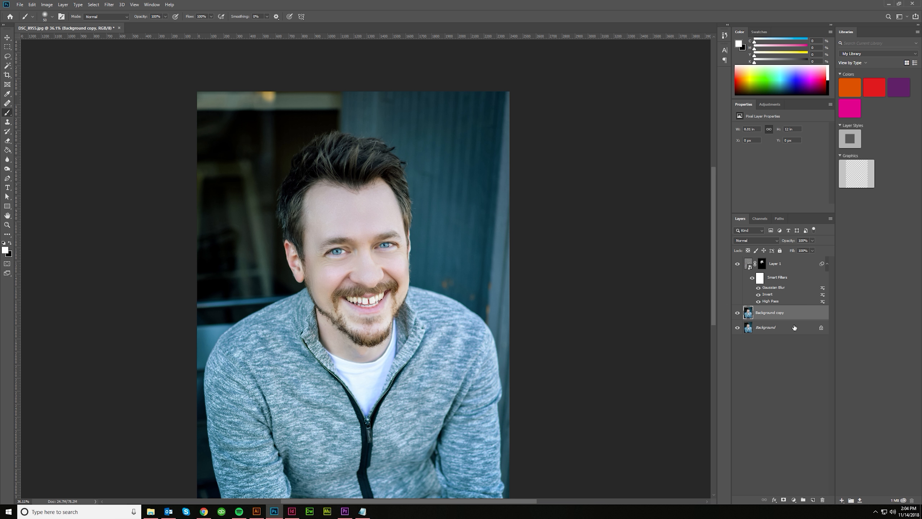
key(ctrl+bracketright)
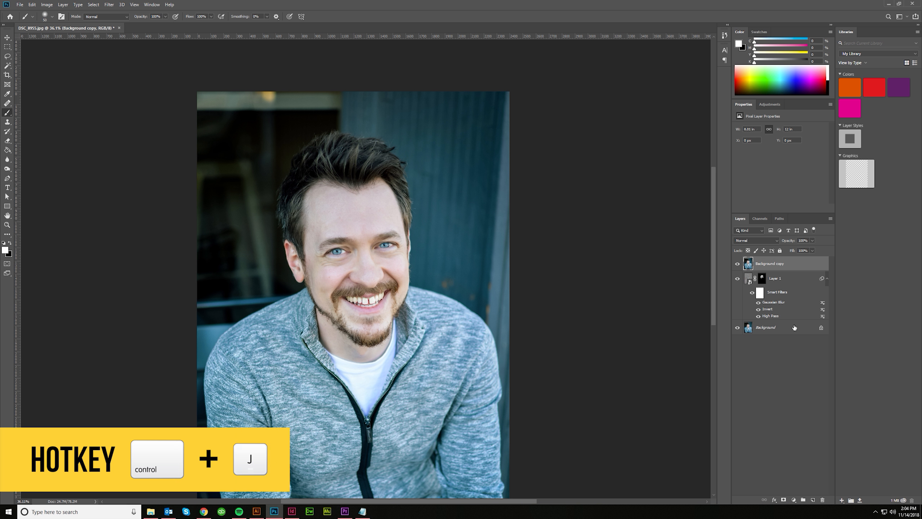
- Convert the Background copy layer to a smart object and set its blend mode to Soft Light
right_click(796, 264)
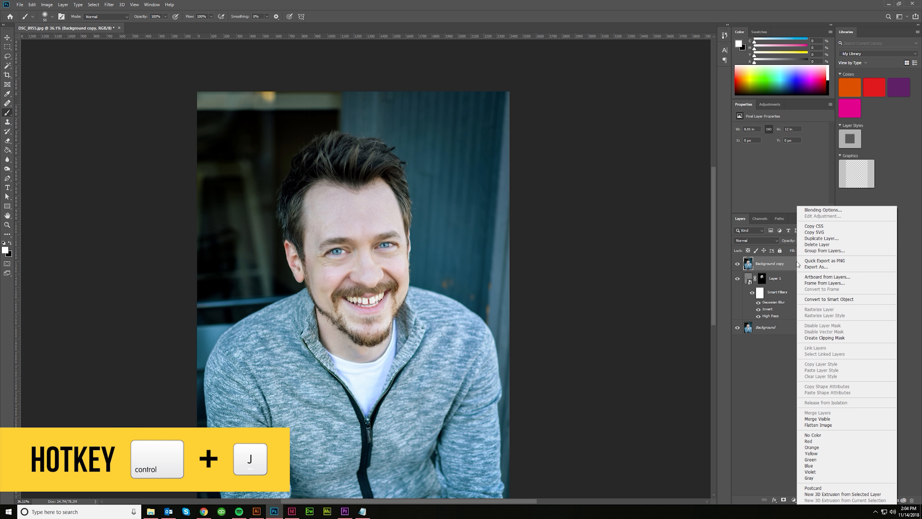
click(821, 300)
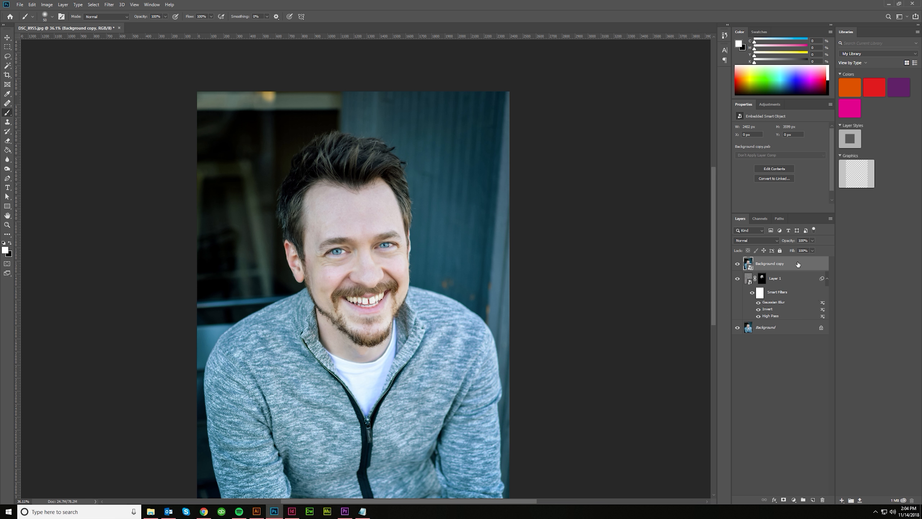
click(755, 241)
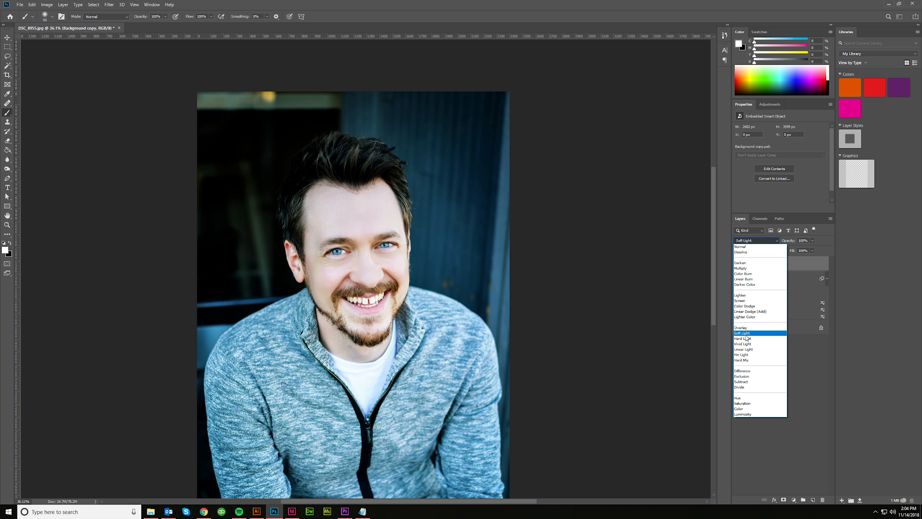
click(744, 333)
- Apply a High Pass filter with a 24-pixel radius to the Background copy and hide its effect with a black layer mask
click(109, 4)
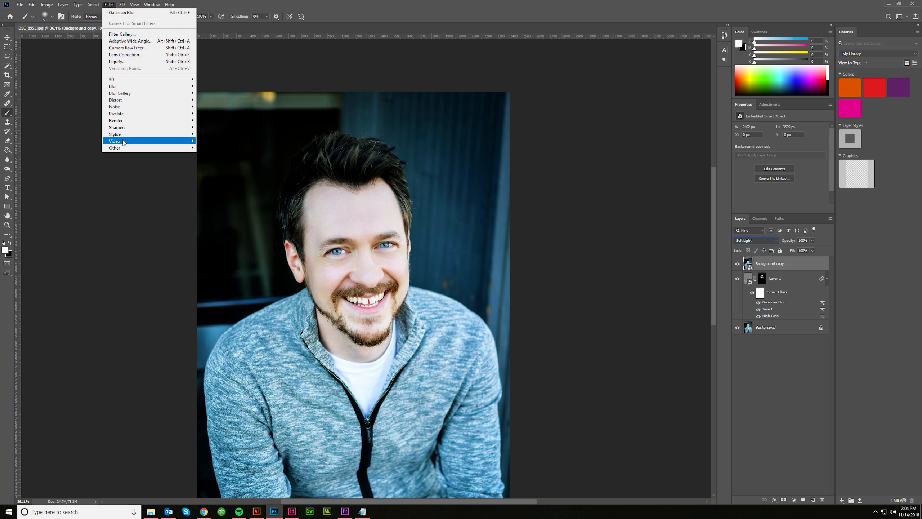
mouse_move(122, 148)
click(209, 155)
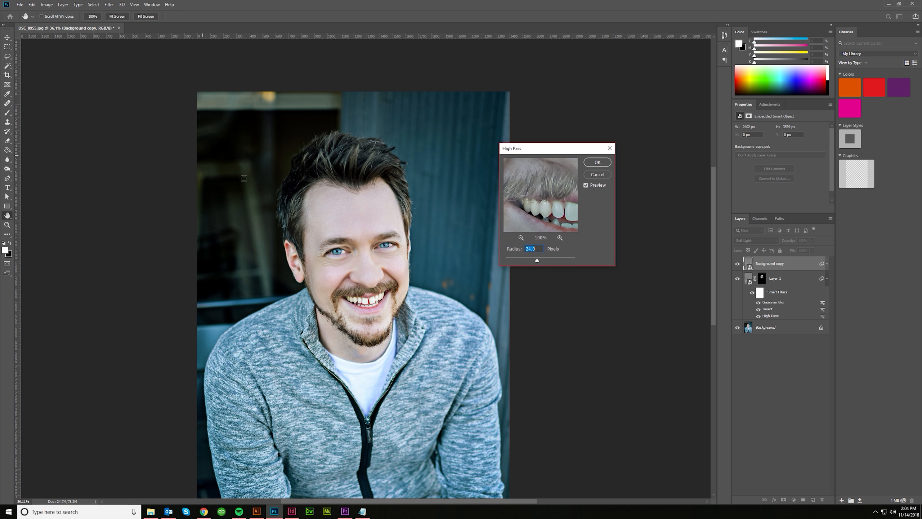
click(597, 162)
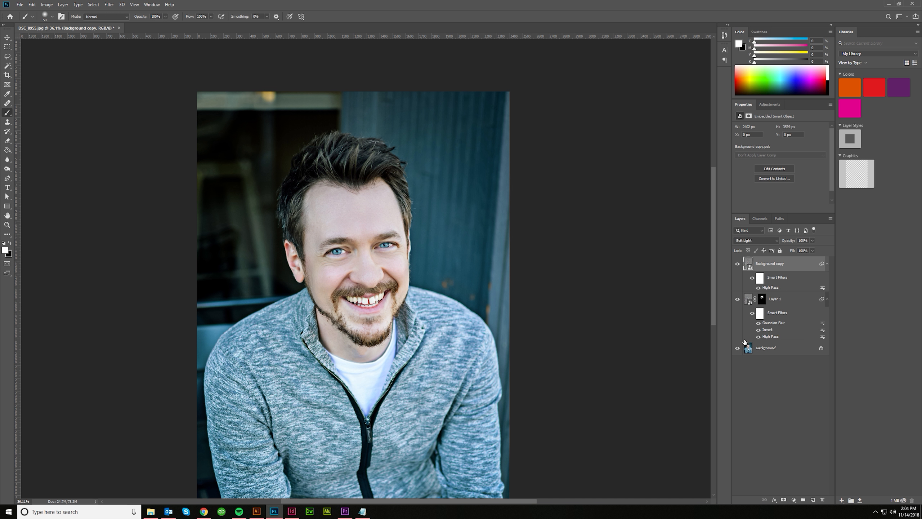
alt+click(784, 501)
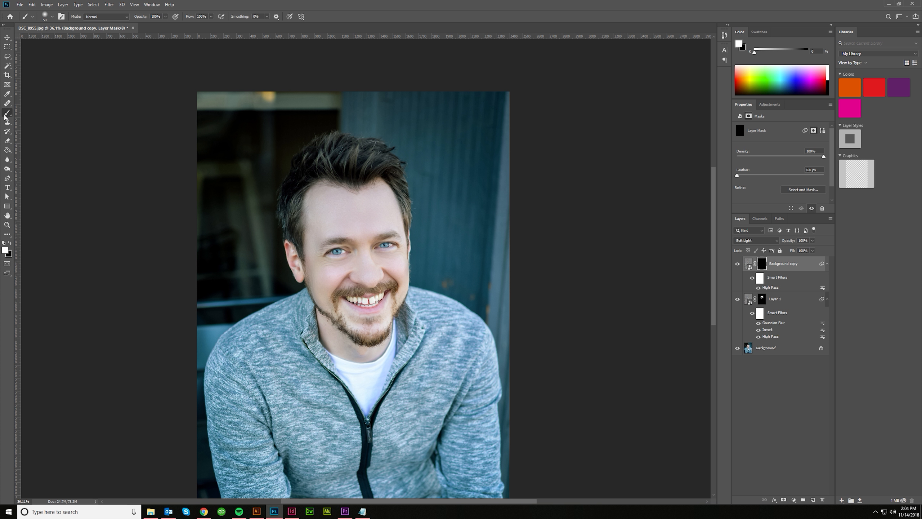
- Paint white on the Background copy's mask over the face and hair with a 200 px brush, and compare the layer's effect
scroll(318, 206, up, 1)
scroll(337, 260, up, 1)
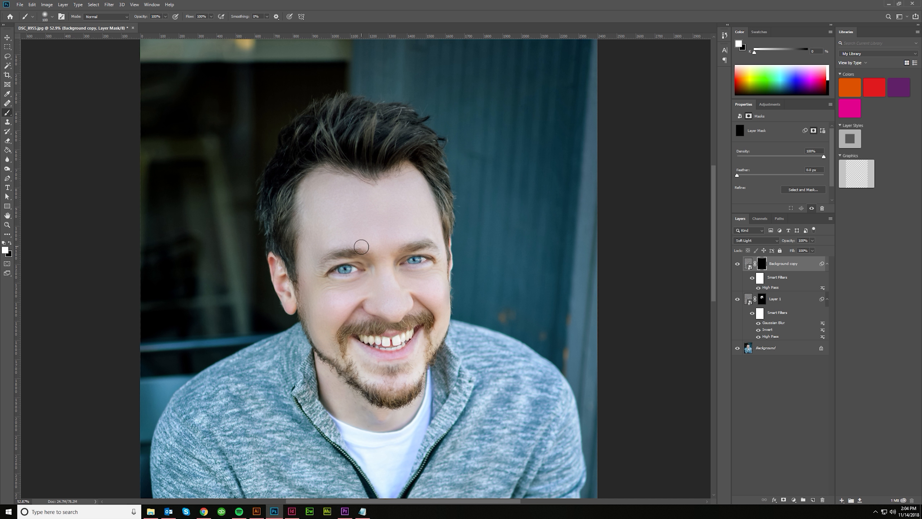
key(])
key(])
key(])
mouse_move(303, 246)
mouse_down()
mouse_move(304, 225)
mouse_move(314, 229)
mouse_move(293, 225)
mouse_move(288, 240)
mouse_up()
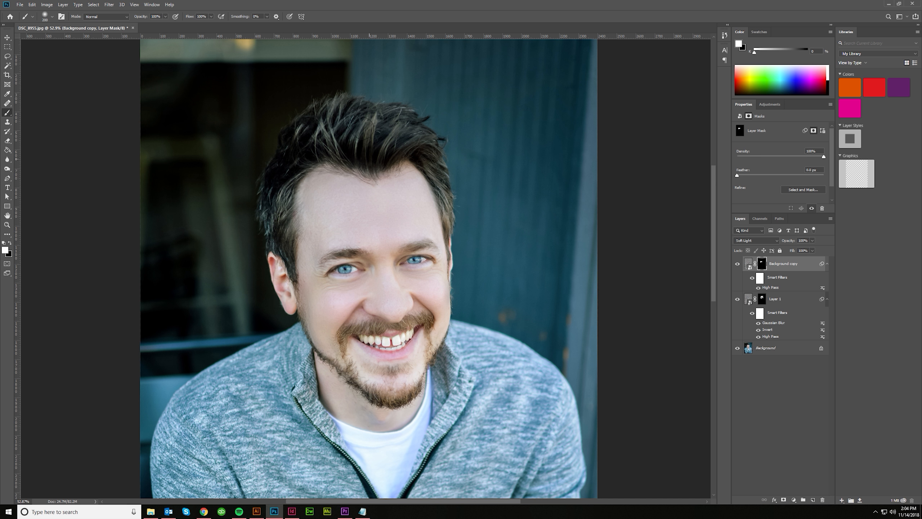
mouse_move(407, 165)
mouse_down()
mouse_move(426, 216)
mouse_move(407, 220)
mouse_up()
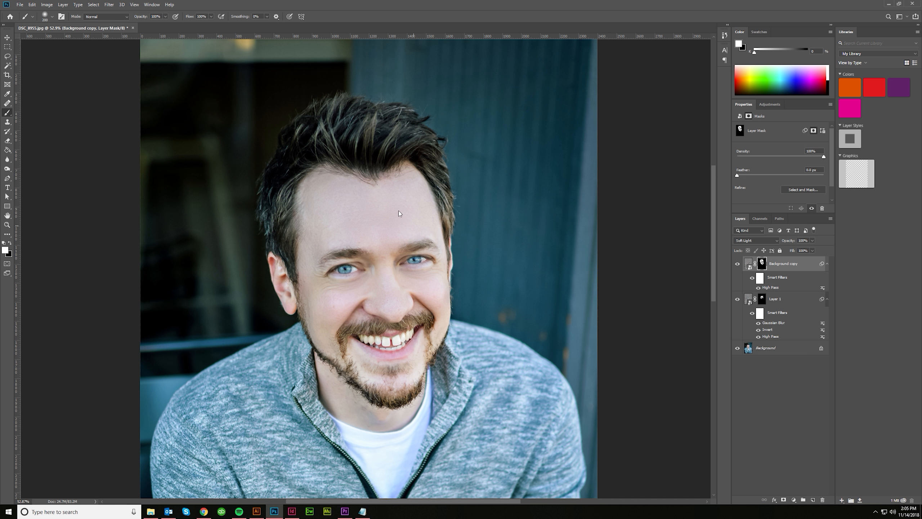
scroll(402, 264, down, 3)
click(737, 264)
click(737, 265)
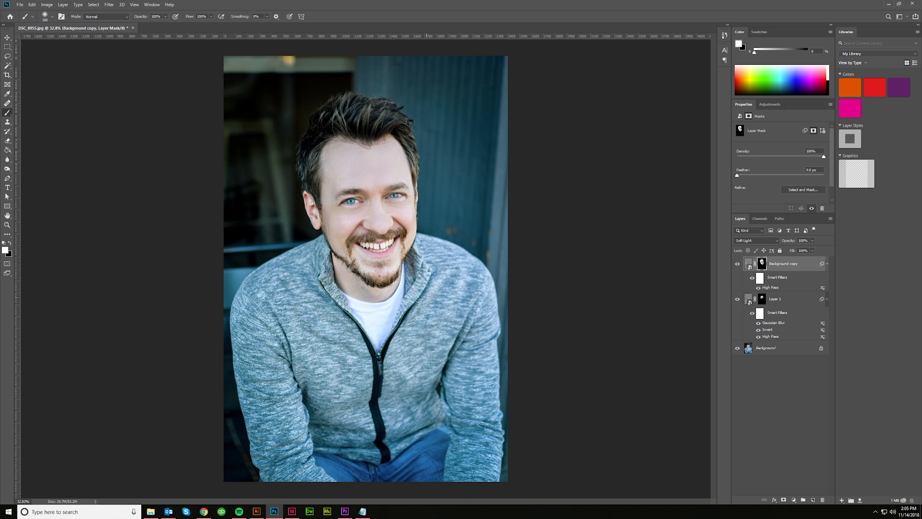
- Enlarge the soft brush to 2200 px and paint white on the Background copy's mask over the sweater and body
key(bracketright)
key(bracketright)
key(bracketright)
key(bracketright)
key(bracketright)
key(bracketright)
key(bracketright)
key(bracketright)
key(bracketright)
key(bracketright)
key(bracketright)
key(bracketright)
key(bracketright)
key(bracketright)
key(bracketright)
key(bracketright)
key(bracketright)
key(bracketright)
key(bracketright)
key(bracketright)
key(bracketright)
click(44, 16)
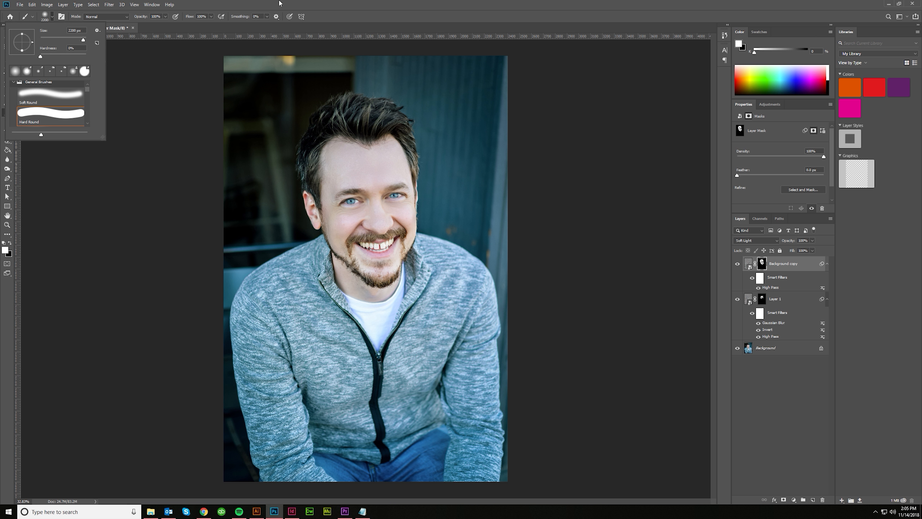
click(304, 2)
click(302, 381)
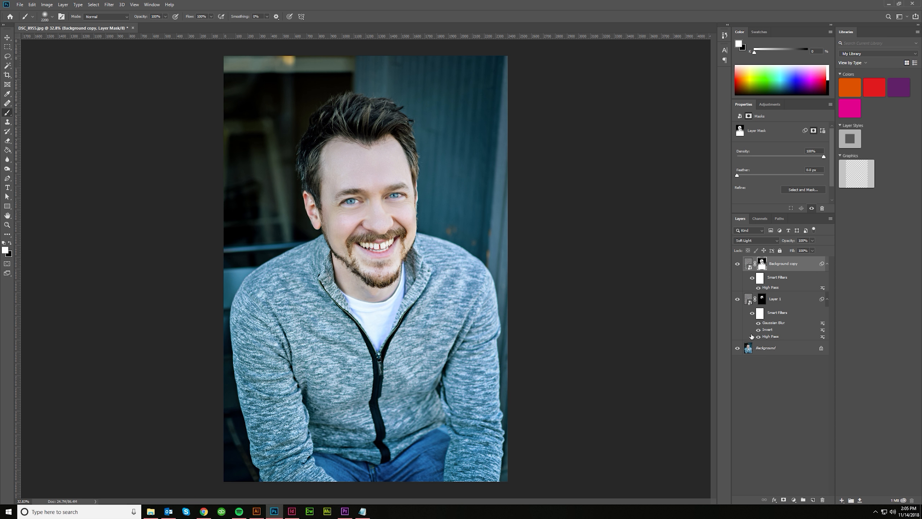
- Compare the portrait with and without the Background copy's High Pass sharpening by switching the layer's visibility
click(739, 265)
click(738, 264)
click(738, 264)
click(738, 265)
click(738, 265)
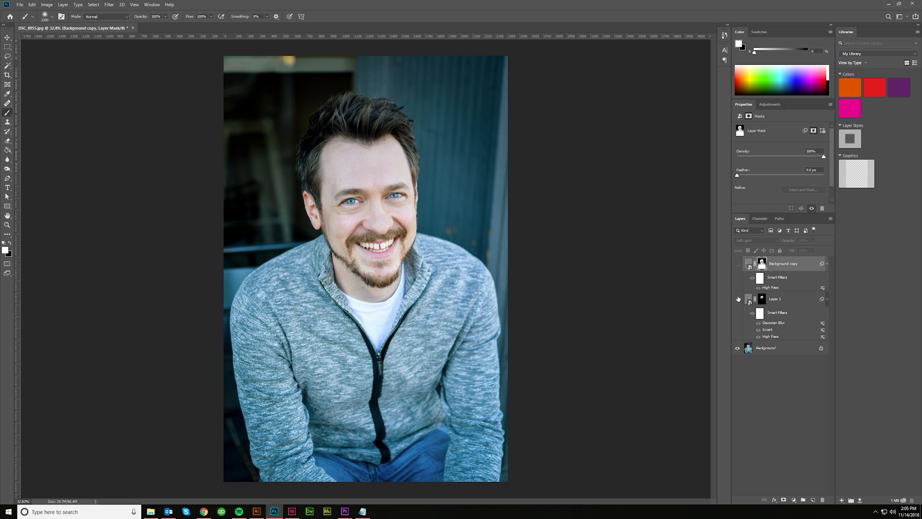
click(738, 265)
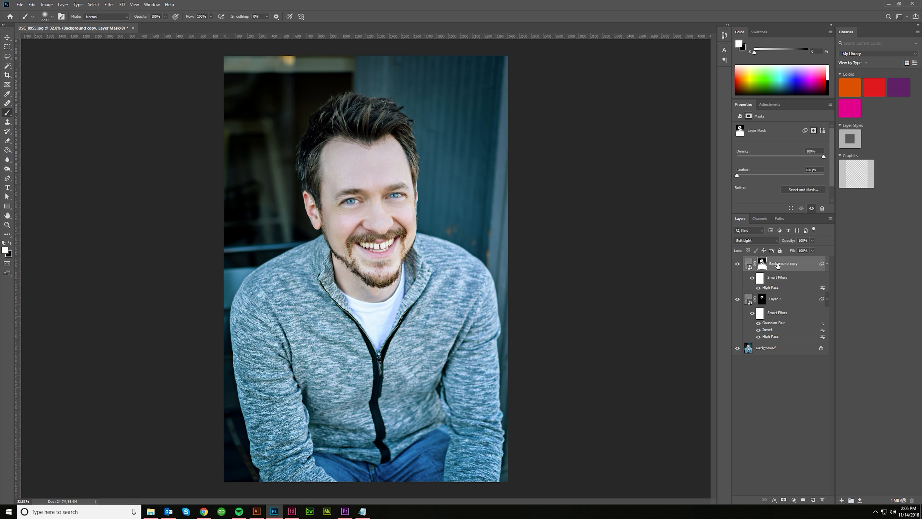
- Select Layer 1 and compare the portrait with the skin smoothing and sharpening layers hidden and shown
click(780, 299)
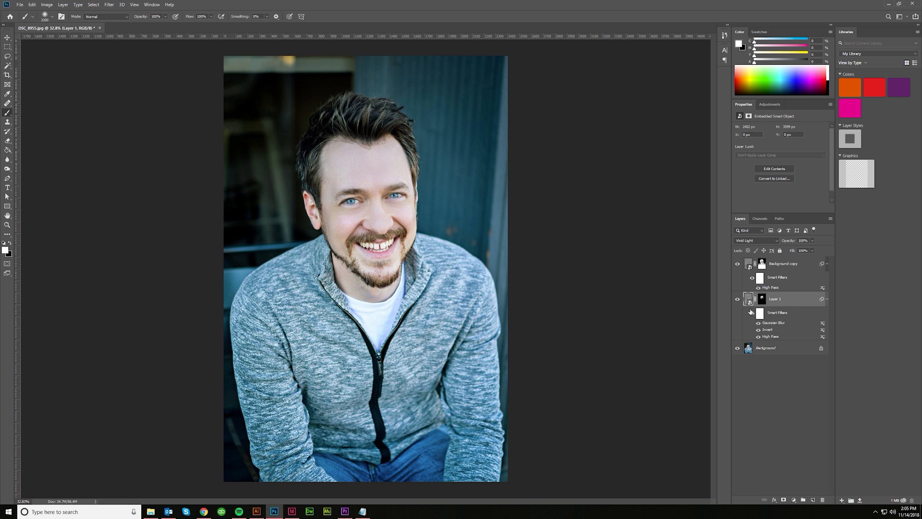
click(737, 300)
click(737, 300)
click(738, 264)
click(738, 299)
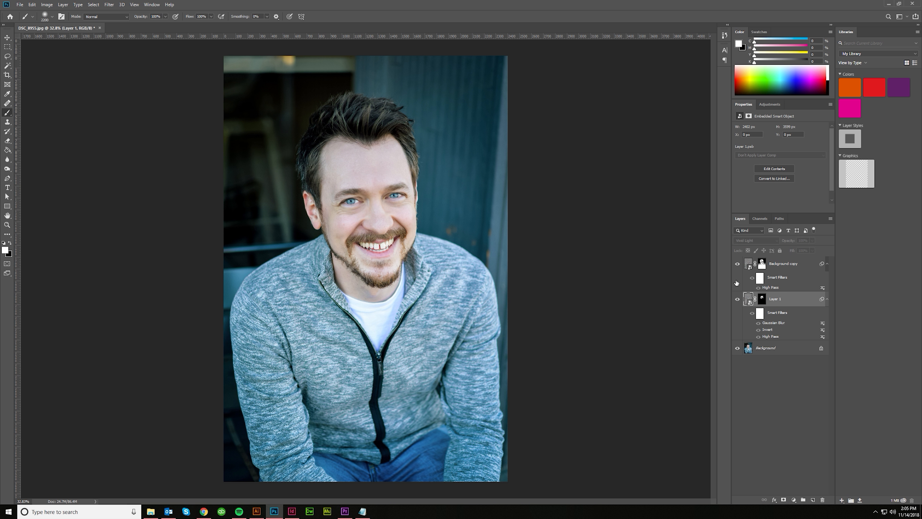
click(738, 264)
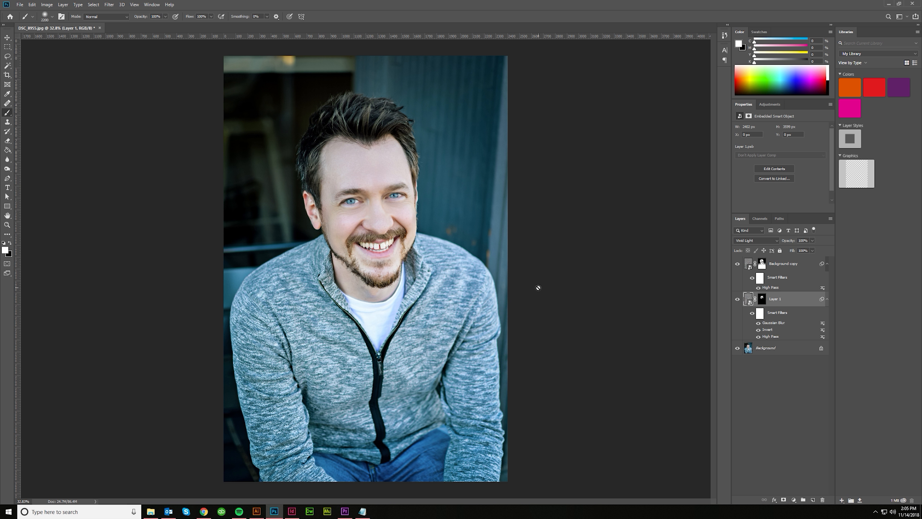